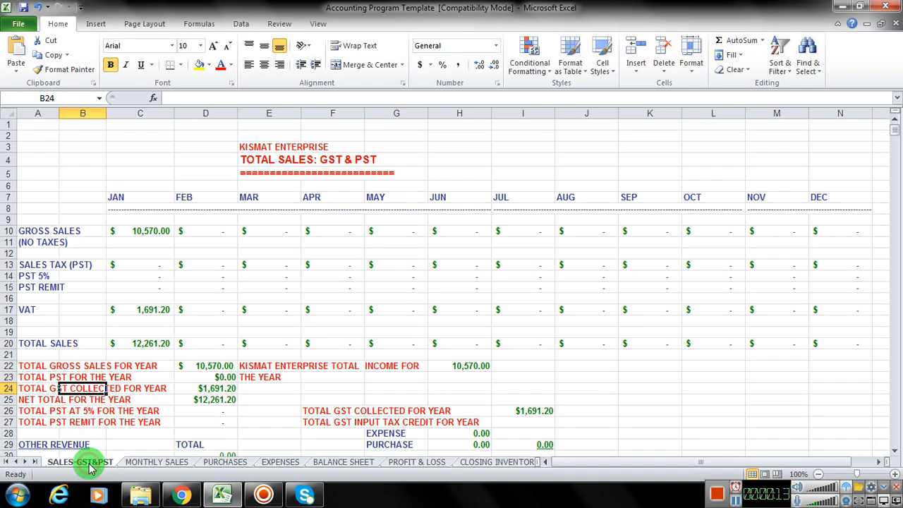
# Step: Look over the MONTHLY SALES sheet, then open the PURCHASES sheet and view its monthly sections through December
pyautogui.click(150, 465)
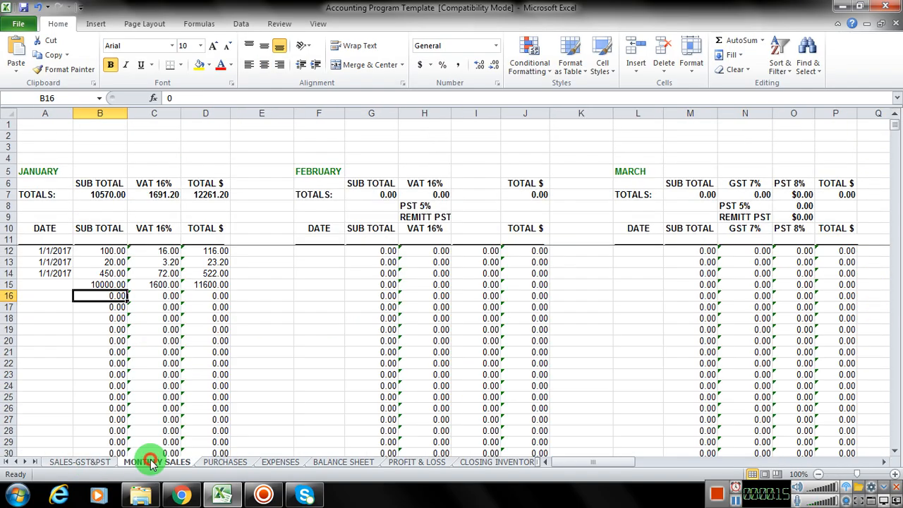
pyautogui.click(228, 463)
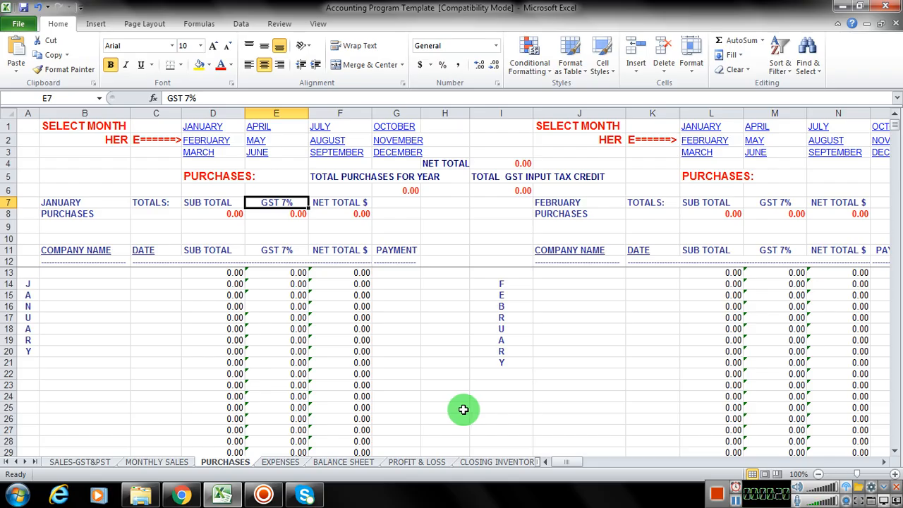
pyautogui.moveTo(558, 461); pyautogui.dragTo(655, 461)
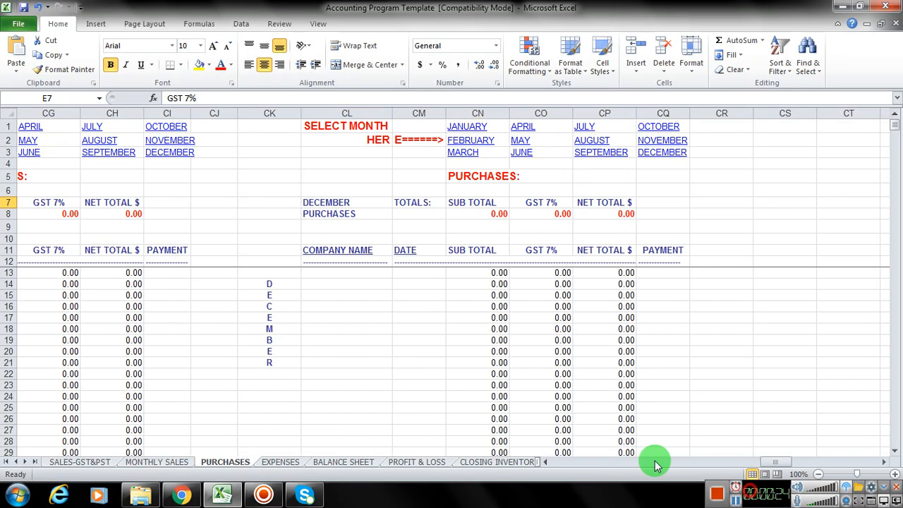
pyautogui.moveTo(762, 464); pyautogui.dragTo(528, 464)
pyautogui.moveTo(351, 464); pyautogui.dragTo(492, 444)
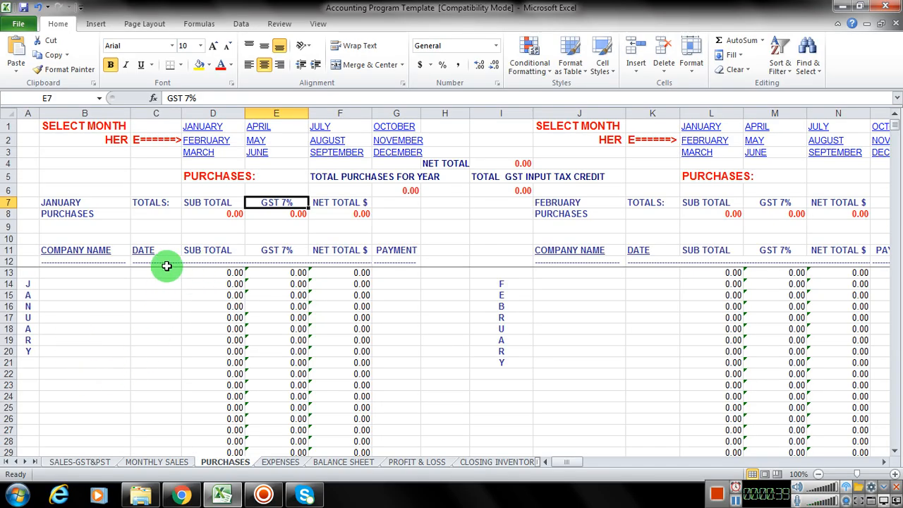
# Step: Enter xyz as the company name in the first January purchase row, cell B13
pyautogui.click(74, 276)
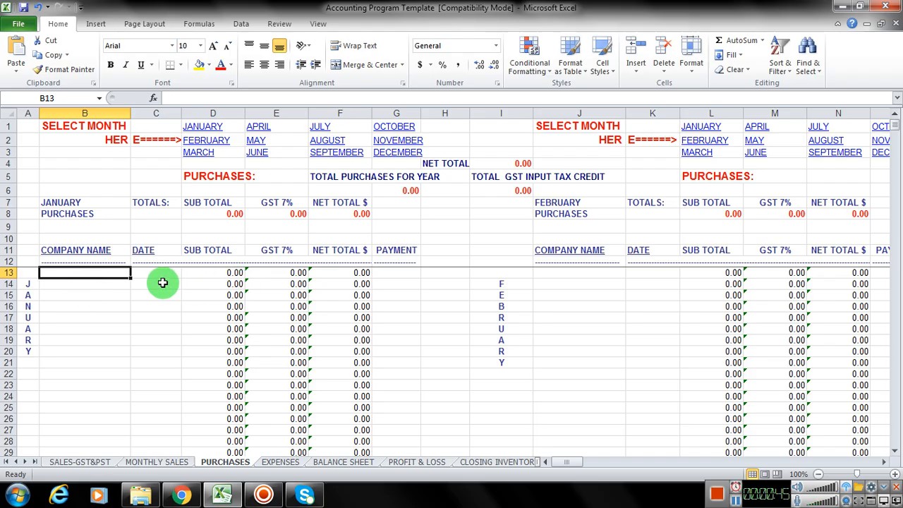
pyautogui.write('xyx')
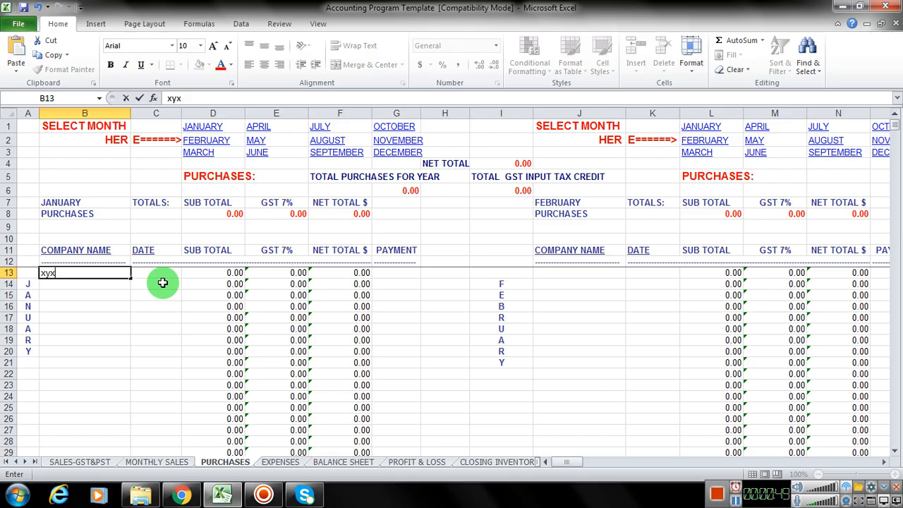
pyautogui.press('BackSpace')
pyautogui.write('z')
pyautogui.press('Return')
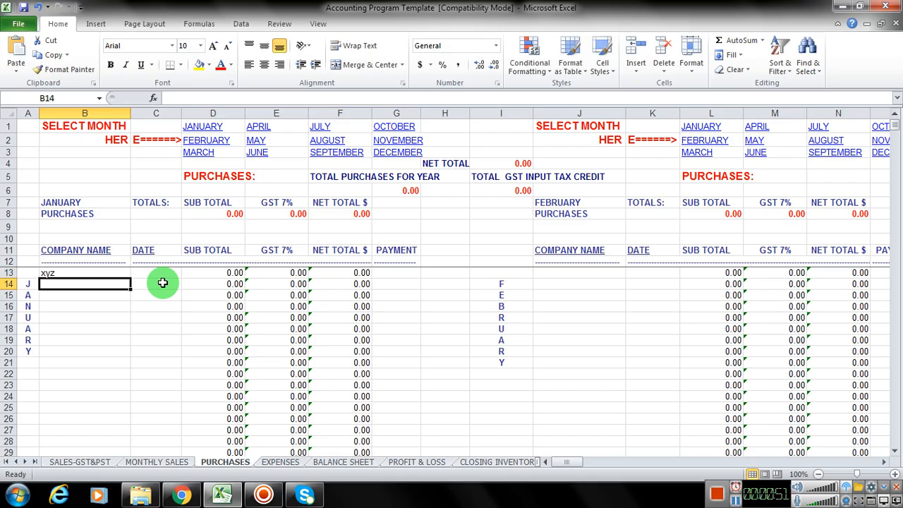
# Step: Enter the date 1/1/2017 and a subtotal of 6789 for the xyz purchase in row 13
pyautogui.press('Up')
pyautogui.press('Right')
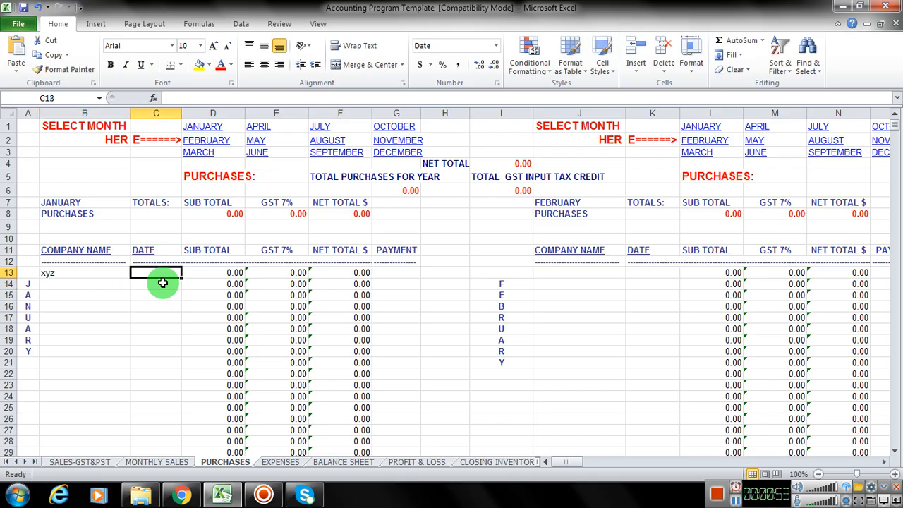
pyautogui.write('1/1/2017')
pyautogui.press('Tab')
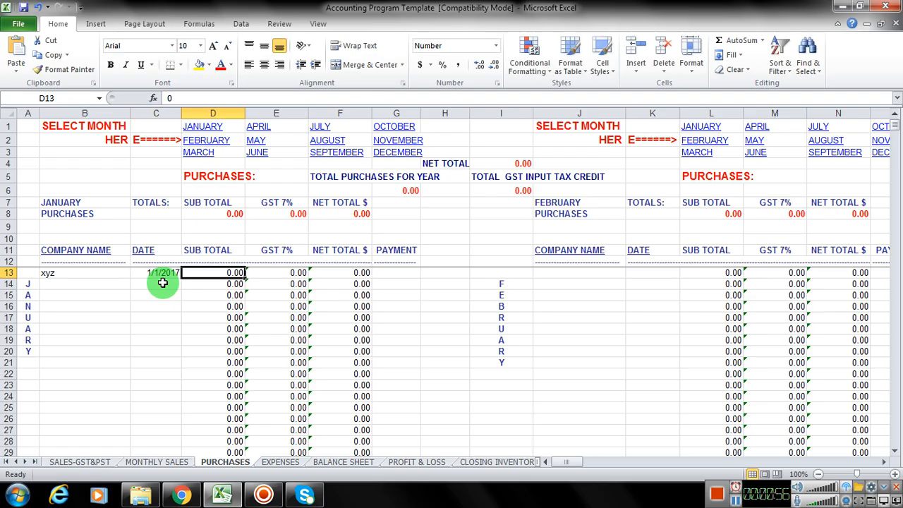
pyautogui.write('6789')
pyautogui.press('Return')
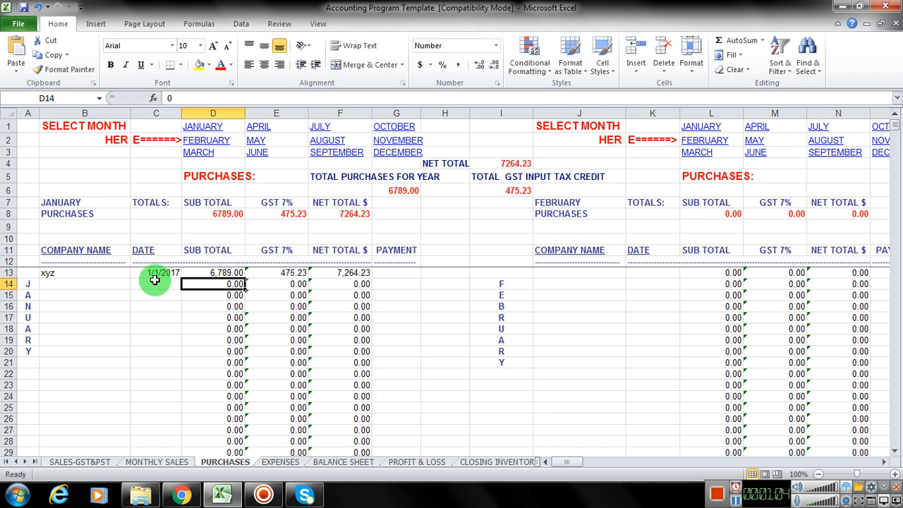
# Step: Change the GST 7% heading in the January totals, cell E7, to VAT 16%
pyautogui.click(278, 201)
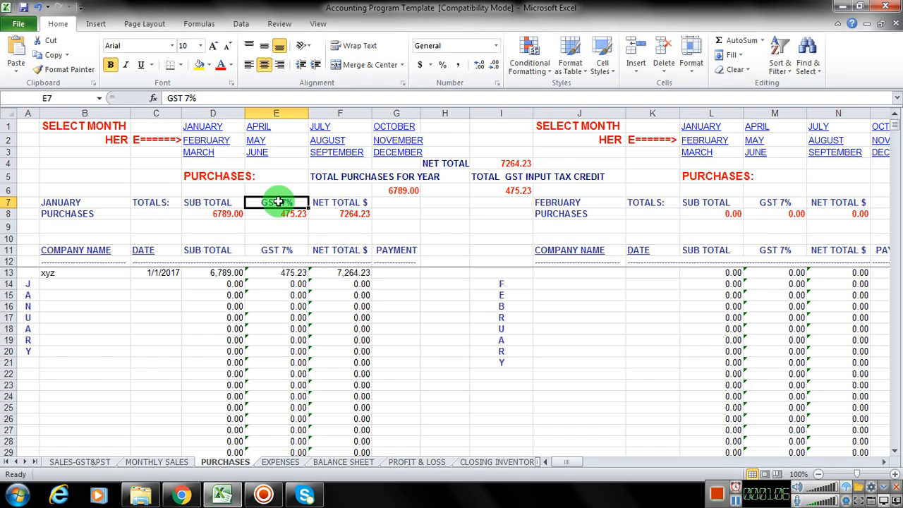
pyautogui.write('HDT')
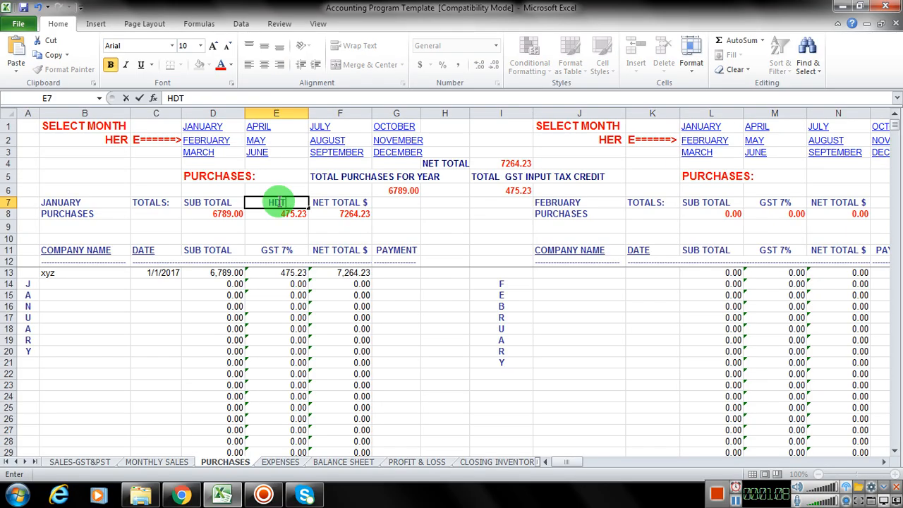
pyautogui.press('BackSpace')
pyautogui.press('BackSpace')
pyautogui.write('ST')
pyautogui.press('BackSpace')
pyautogui.press('BackSpace')
pyautogui.press('BackSpace')
pyautogui.write('VAT 16%')
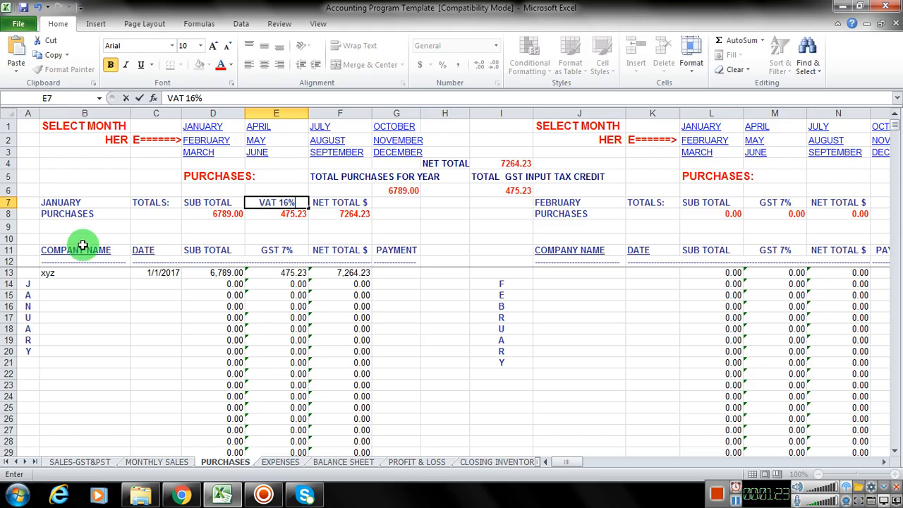
pyautogui.click(298, 163)
# Step: Copy the VAT 16% heading from E7 over the GST 7% column heading in E11
pyautogui.click(275, 202)
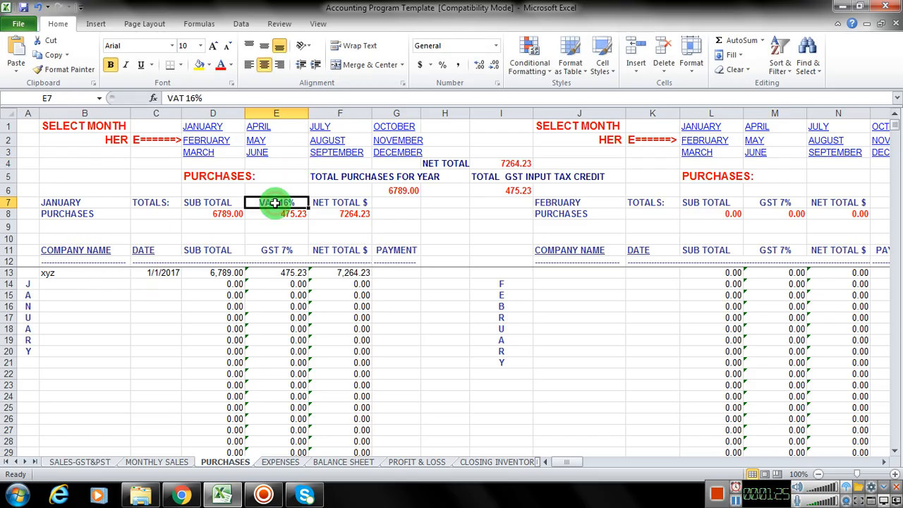
pyautogui.hotkey('ctrl', 'c')
pyautogui.click(274, 251)
pyautogui.hotkey('ctrl', 'v')
# Step: Change the tax formula in E13 to =D13*0.16
pyautogui.click(298, 273)
pyautogui.click(209, 99)
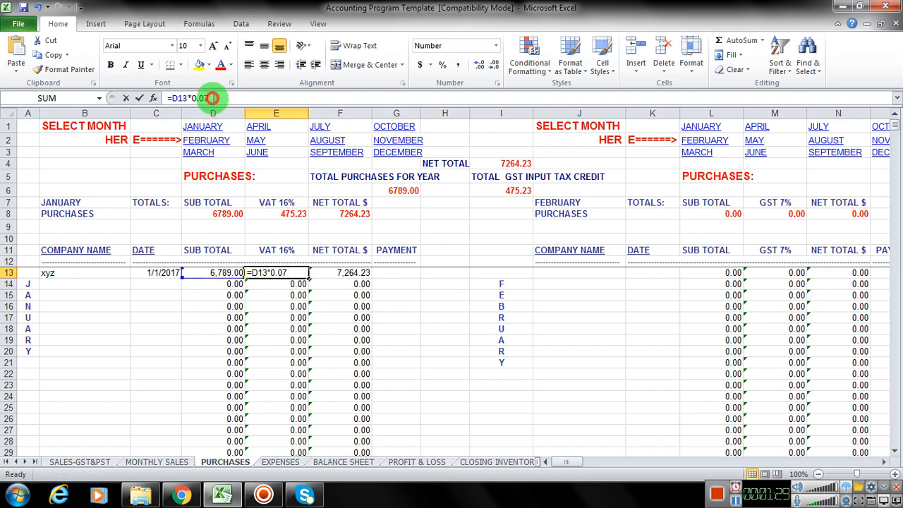
pyautogui.moveTo(209, 98); pyautogui.dragTo(200, 98)
pyautogui.write('1')
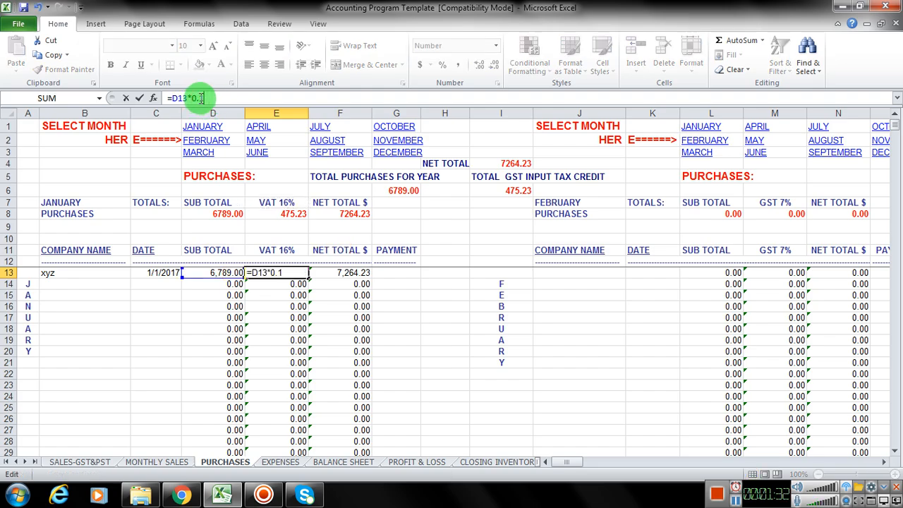
pyautogui.write('6')
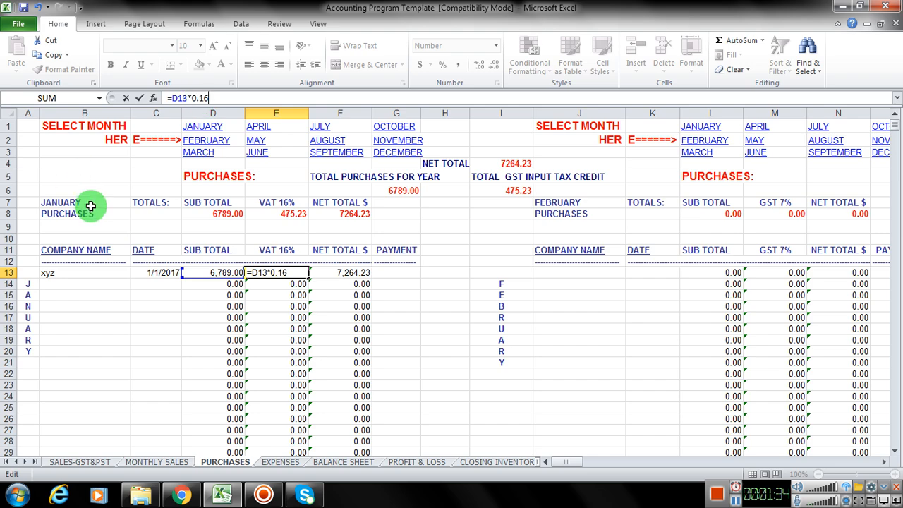
pyautogui.click(272, 293)
# Step: Copy the 16% tax formula from E13 to the remaining January purchase rows, E14 to E67
pyautogui.click(274, 275)
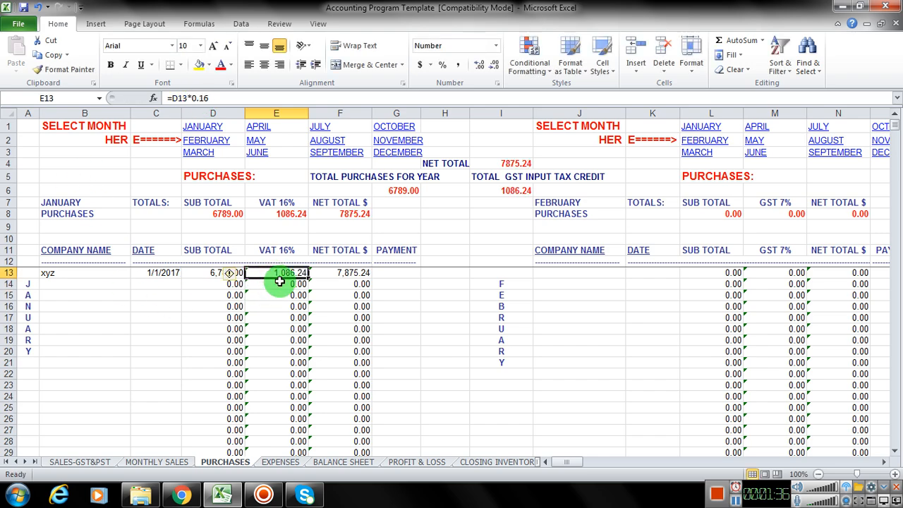
pyautogui.hotkey('ctrl', 'c')
pyautogui.click(277, 284)
pyautogui.moveTo(276, 285); pyautogui.dragTo(264, 494)
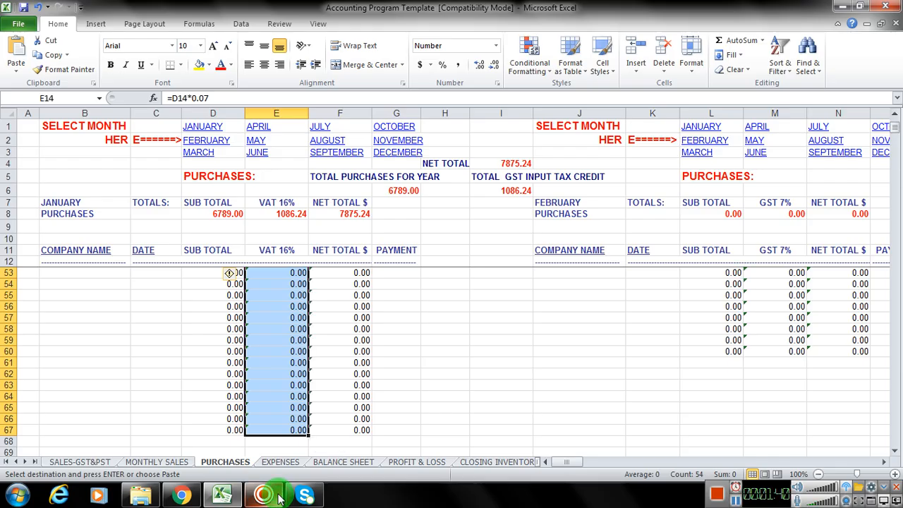
pyautogui.hotkey('ctrl', 'v')
pyautogui.scroll(14, 306, 372)
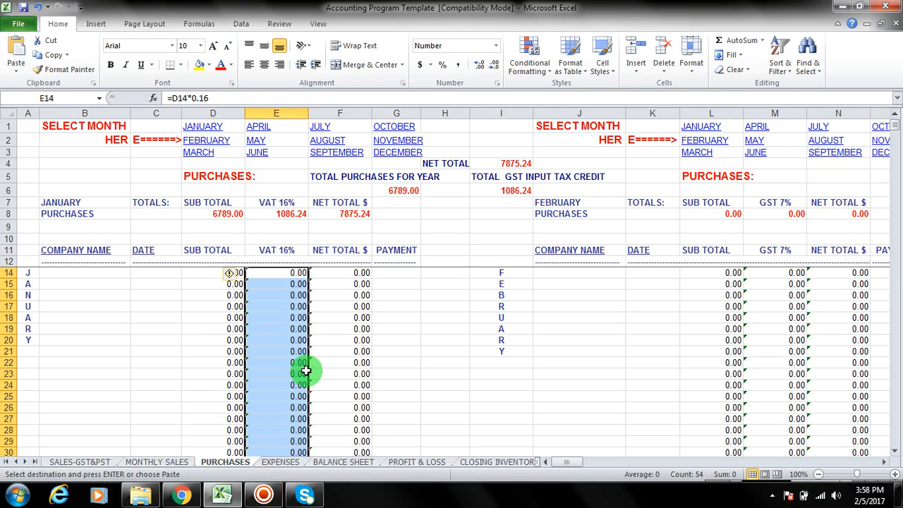
# Step: Copy the date in C13 to the next three purchase rows, C14 to C16
pyautogui.click(159, 285)
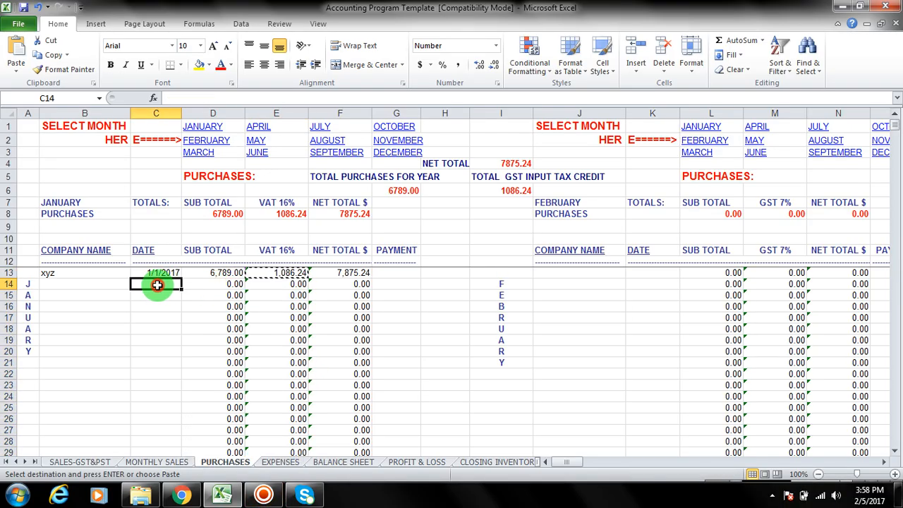
pyautogui.click(173, 273)
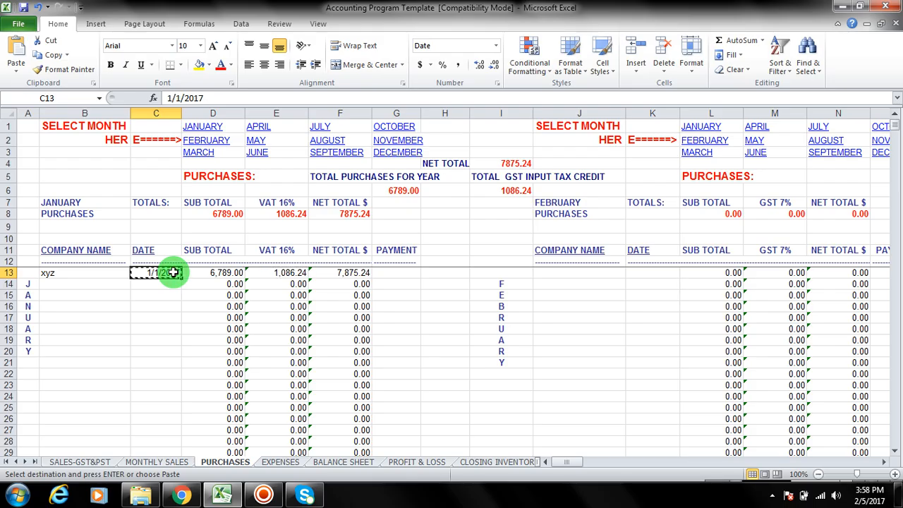
pyautogui.hotkey('ctrl', 'c')
pyautogui.click(165, 286)
pyautogui.moveTo(165, 287); pyautogui.dragTo(163, 303)
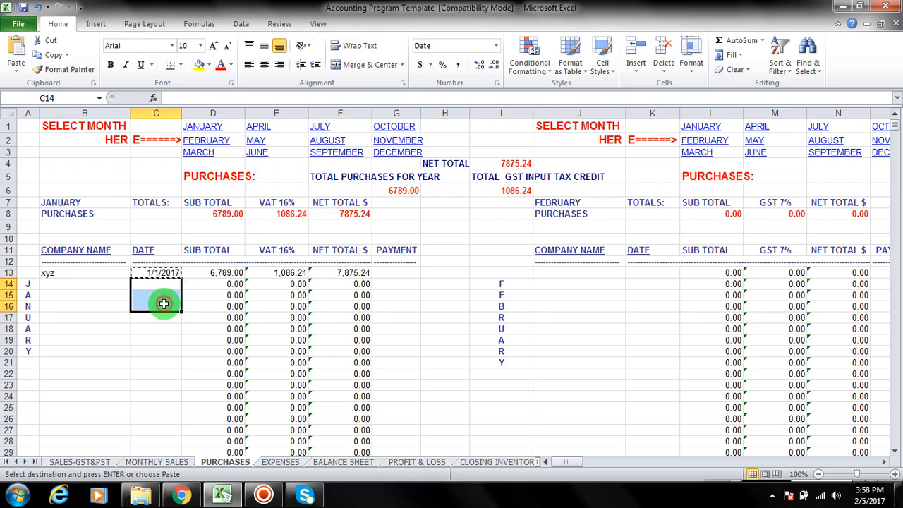
pyautogui.hotkey('ctrl', 'v')
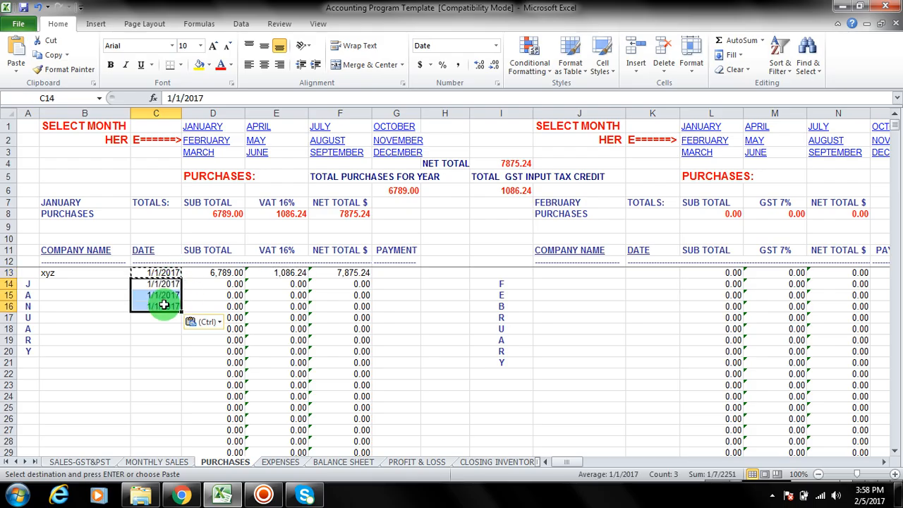
# Step: Enter sam suppler as the company name of the second January purchase, cell B14
pyautogui.click(88, 284)
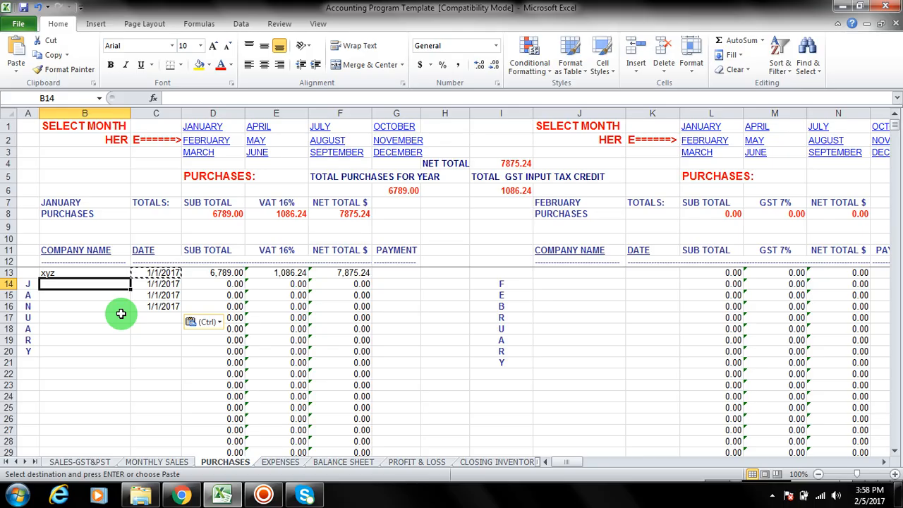
pyautogui.write('sam')
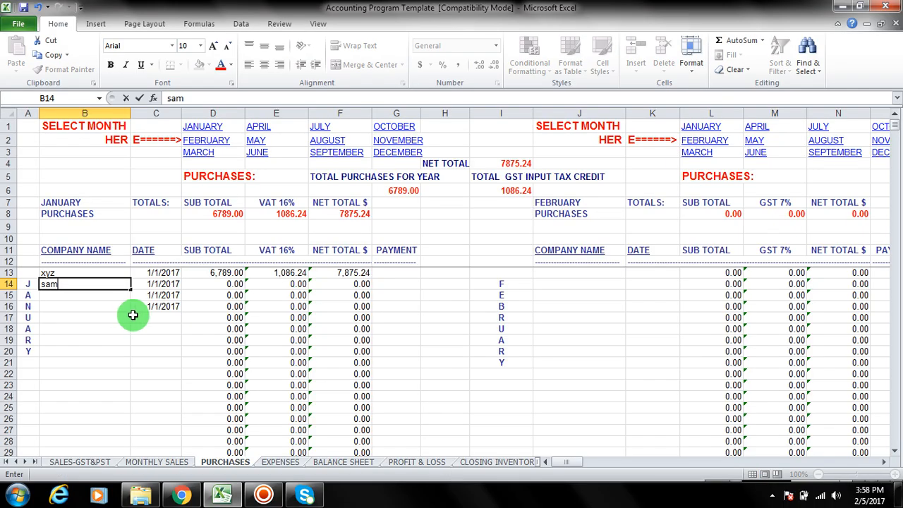
pyautogui.click(84, 285)
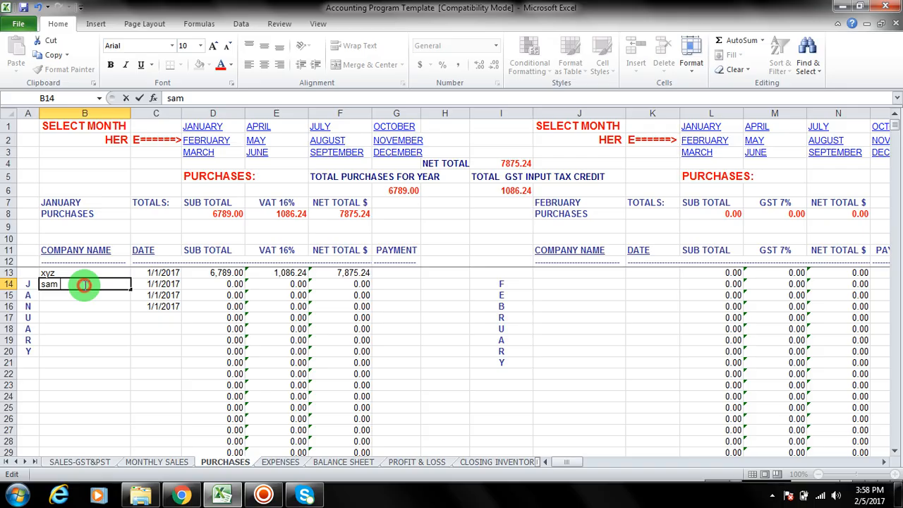
pyautogui.write('suppl')
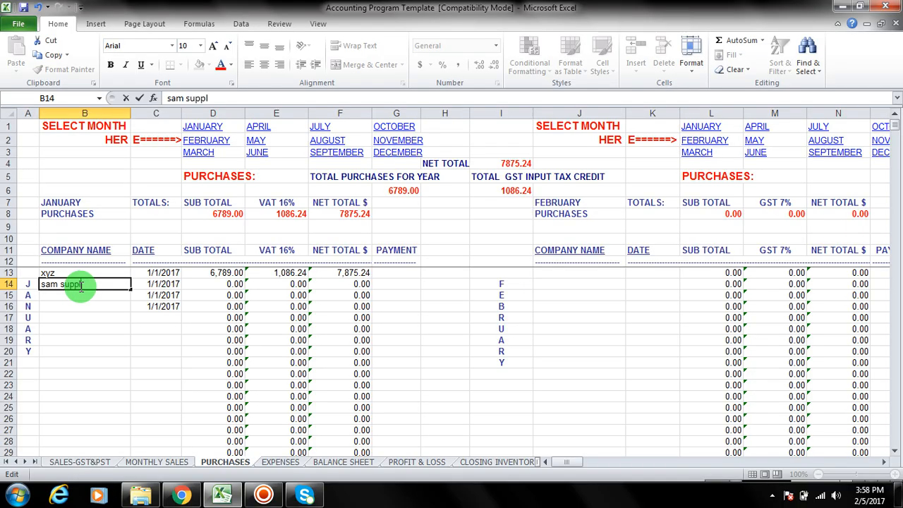
pyautogui.write('y')
pyautogui.press('BackSpace')
pyautogui.write('er')
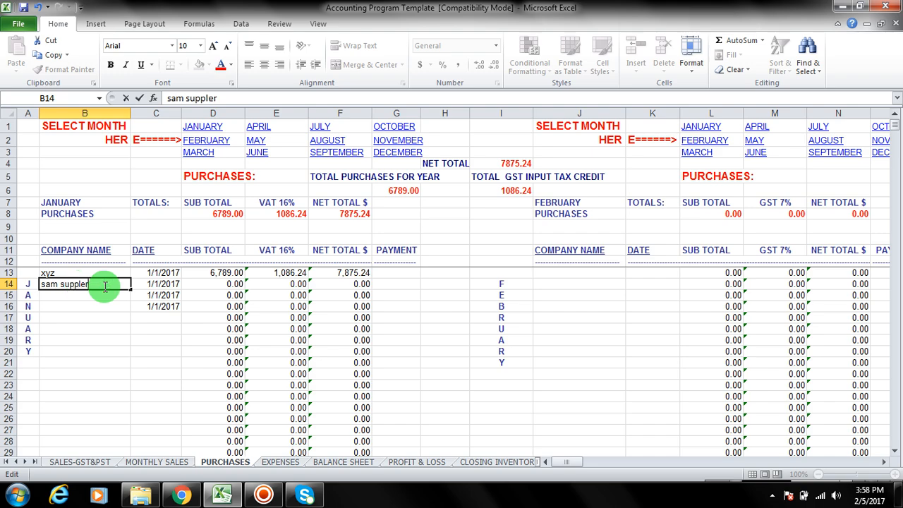
# Step: Enter purchase subtotals of 3426, 45343 and 123 in cells D14, D15 and D16
pyautogui.click(203, 281)
pyautogui.write('3')
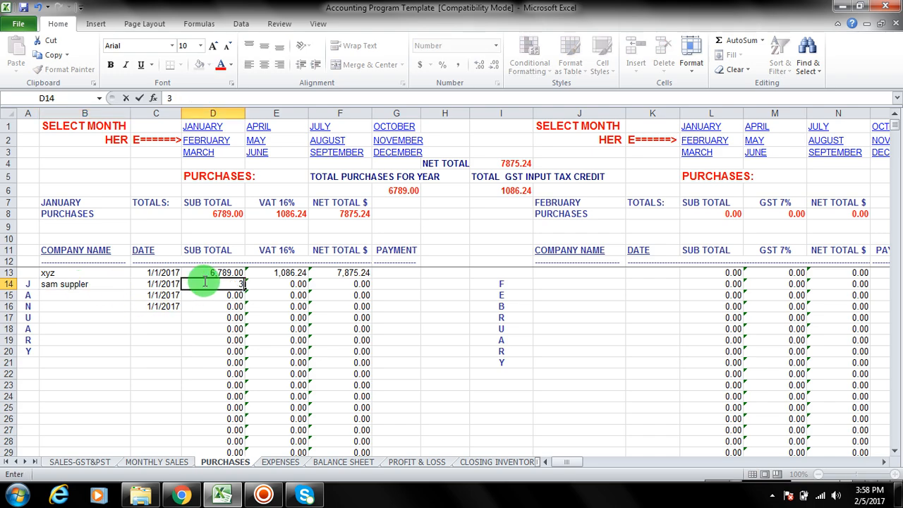
pyautogui.write('426')
pyautogui.click(219, 294)
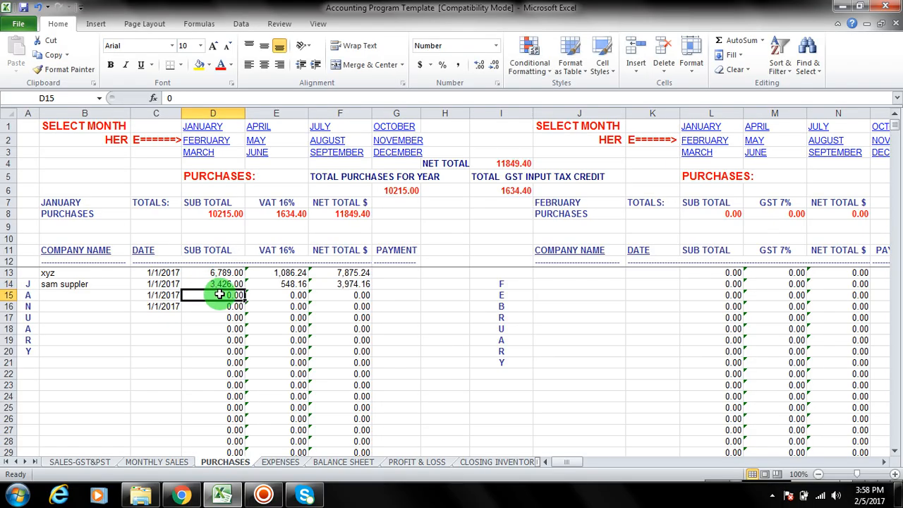
pyautogui.write('45343')
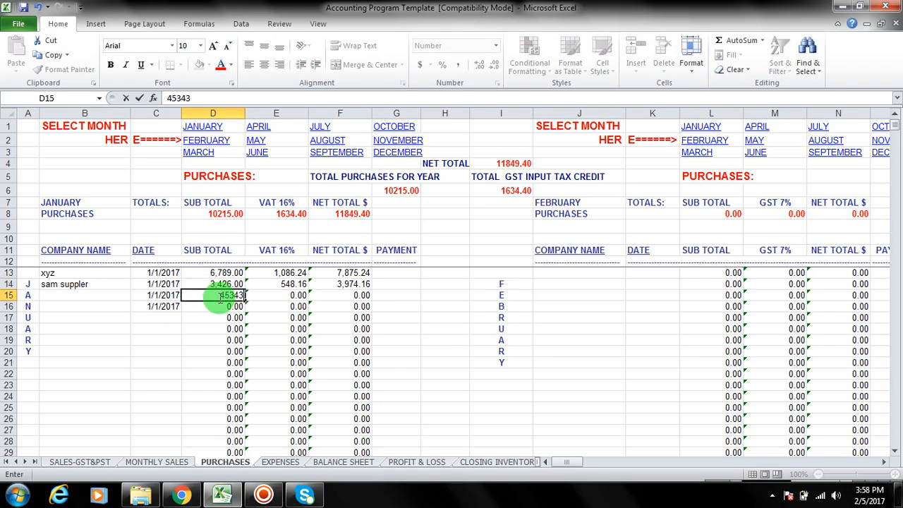
pyautogui.click(216, 305)
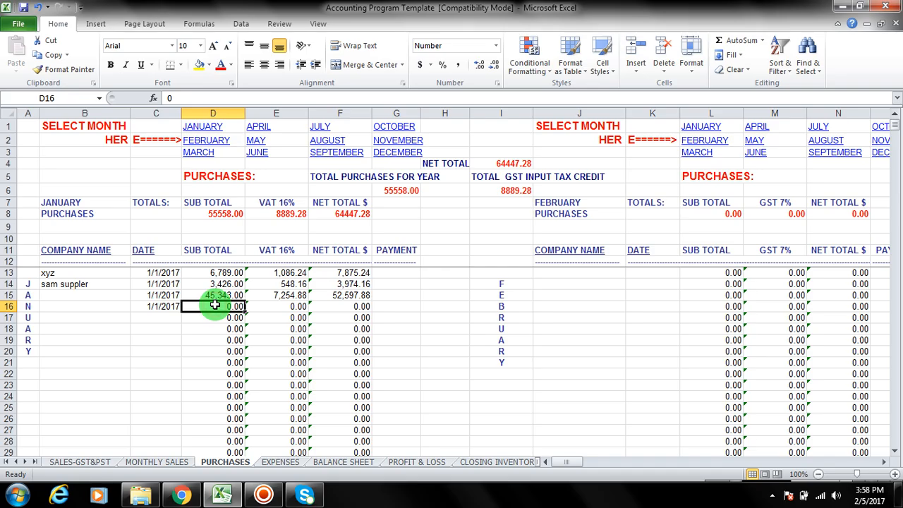
pyautogui.write('123')
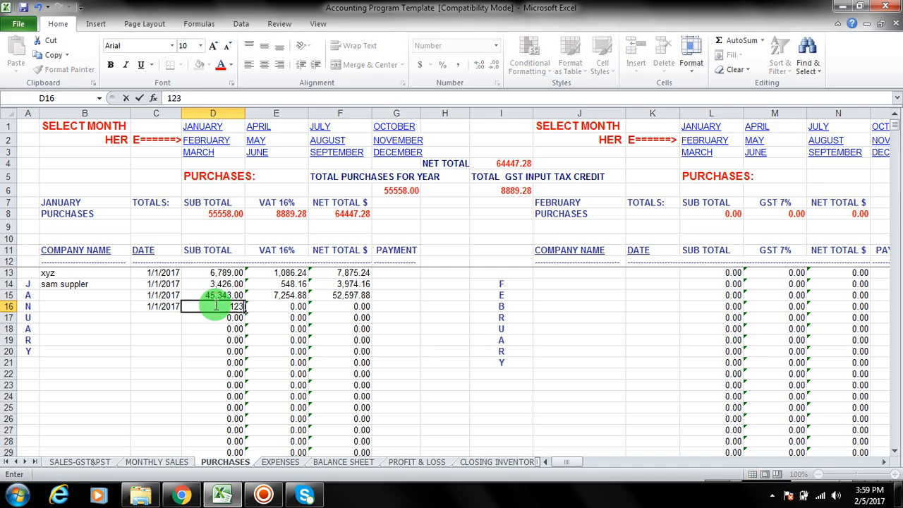
pyautogui.click(92, 308)
pyautogui.click(90, 295)
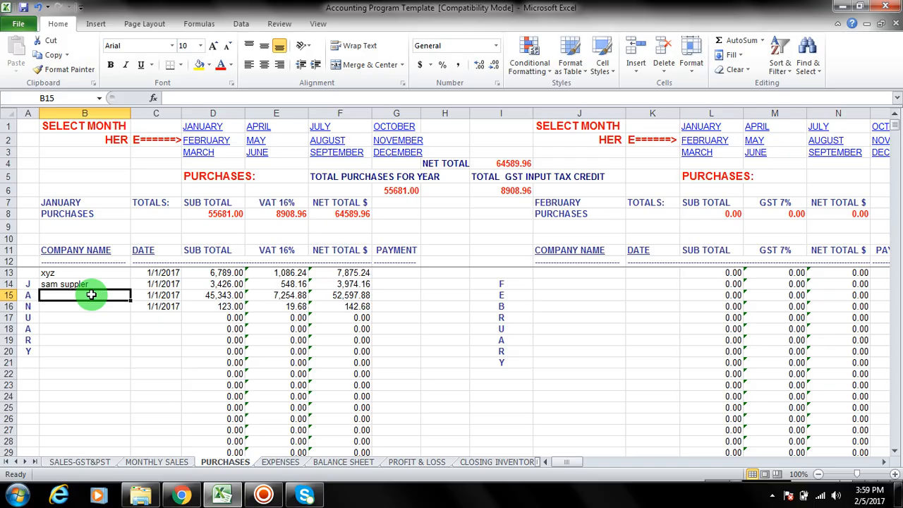
# Step: Enter plumbing and computer as the company names of the third and fourth January purchases, cells B15 and B16
pyautogui.write('plum')
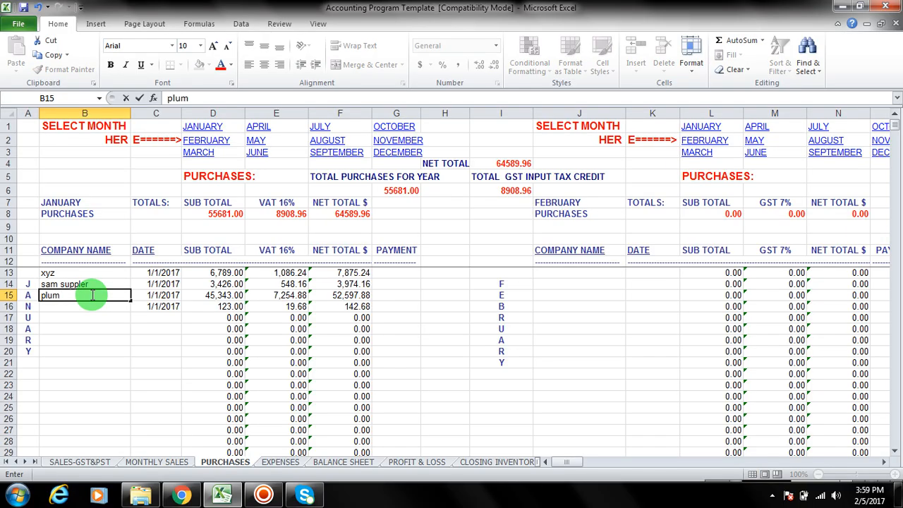
pyautogui.write('bing')
pyautogui.press('Return')
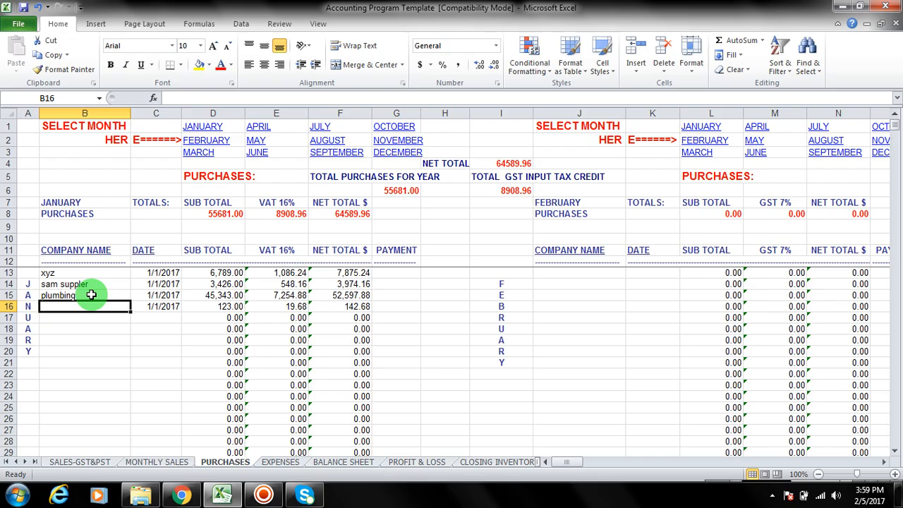
pyautogui.write('computer')
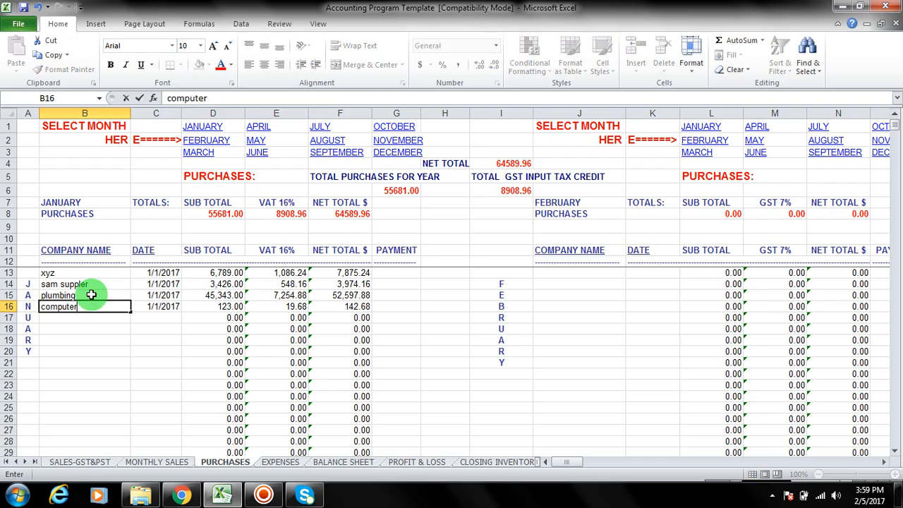
pyautogui.click(221, 331)
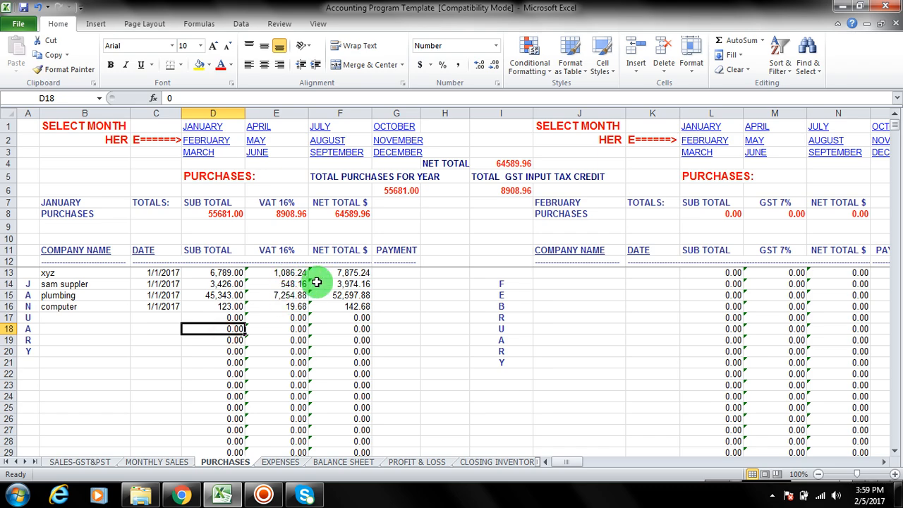
# Step: Inspect the January purchase totals for subtotal, VAT 16% and net total in cells D8, E8 and F8
pyautogui.click(225, 211)
pyautogui.click(283, 215)
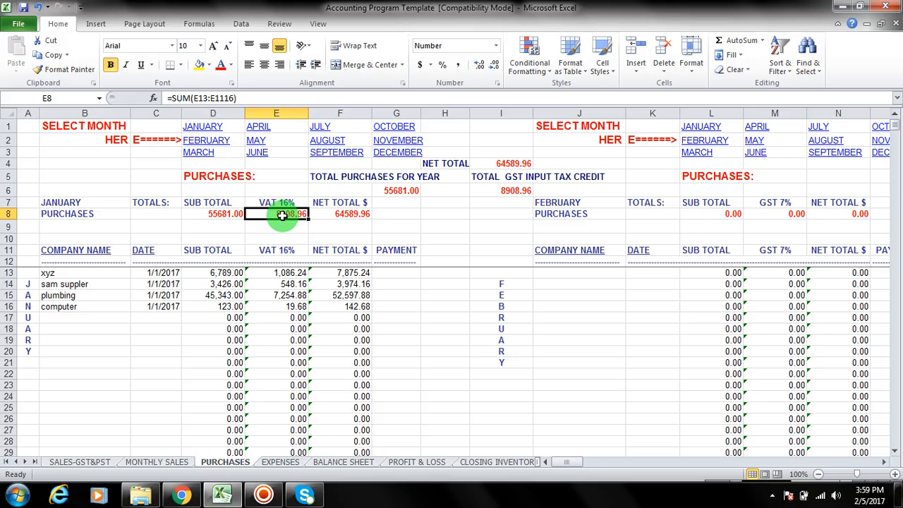
pyautogui.click(361, 214)
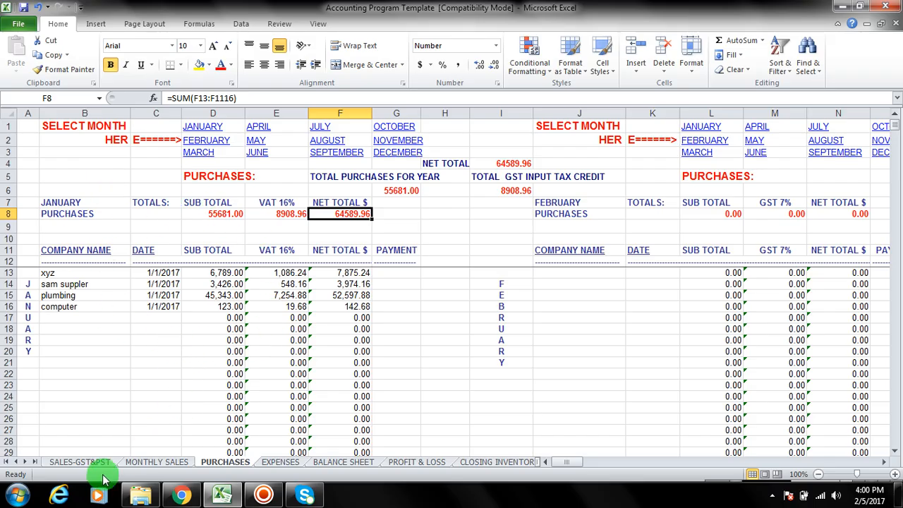
# Step: Check the purchase input tax credit in cell H29 of the SALES-GST&PST sheet
pyautogui.click(79, 463)
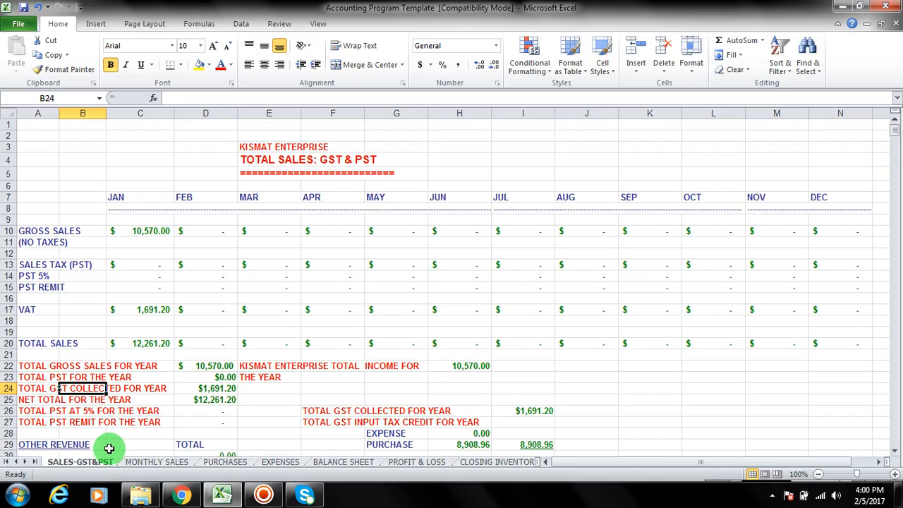
pyautogui.scroll(-1, 296, 351)
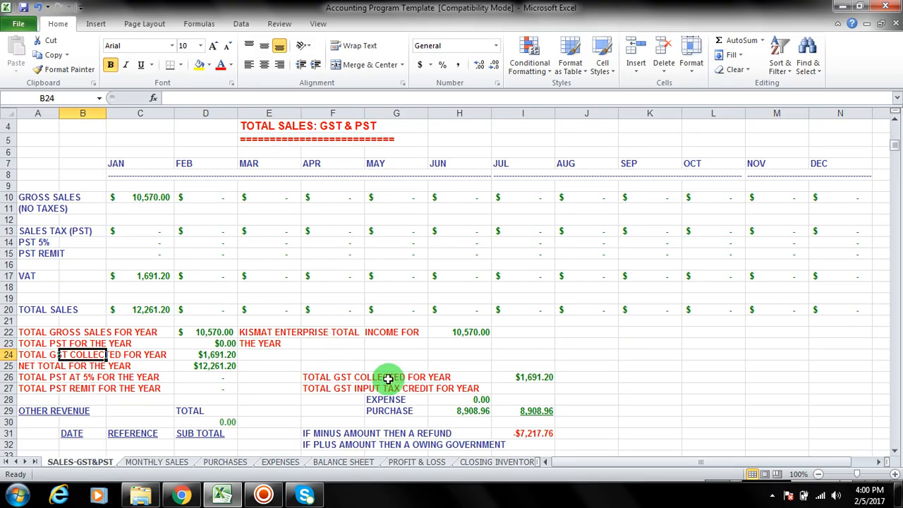
pyautogui.click(471, 413)
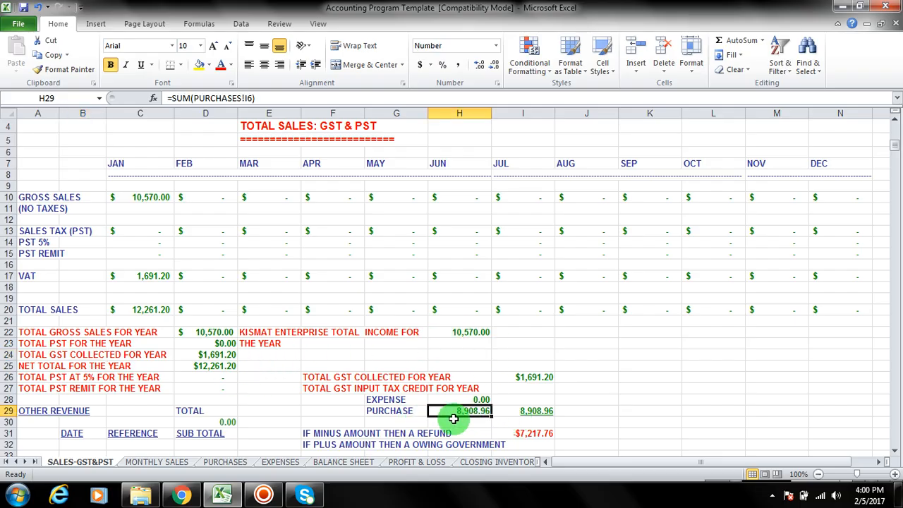
pyautogui.scroll(-1, 455, 415)
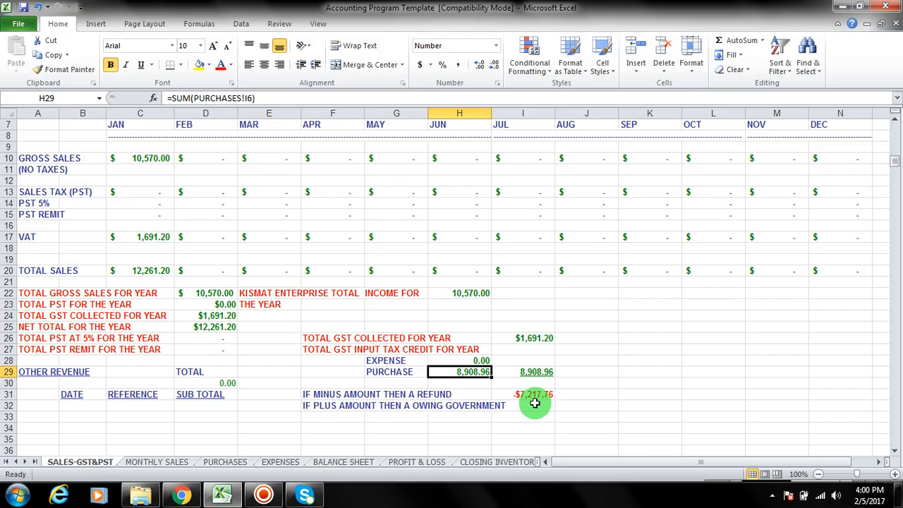
# Step: Compare January's VAT total in C7 of MONTHLY SALES with the refund or owing section of the SALES-GST&PST sheet
pyautogui.click(242, 463)
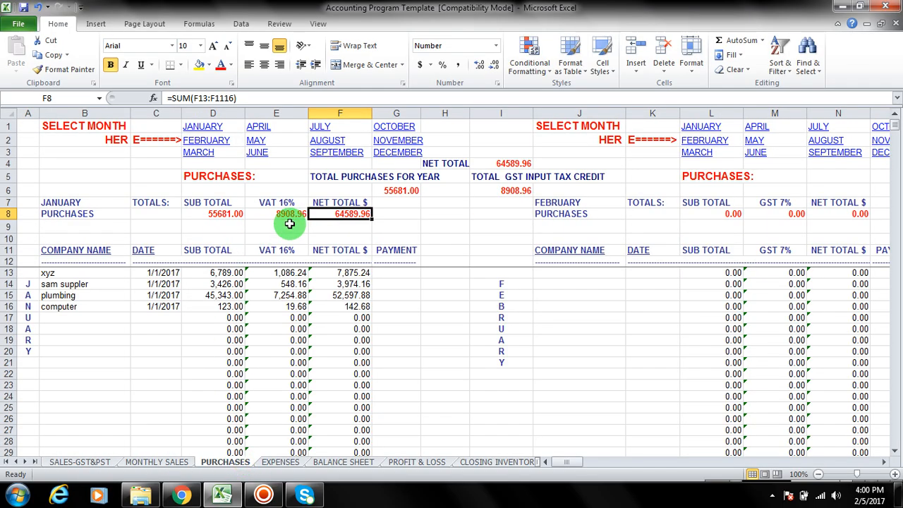
pyautogui.click(180, 463)
pyautogui.click(170, 195)
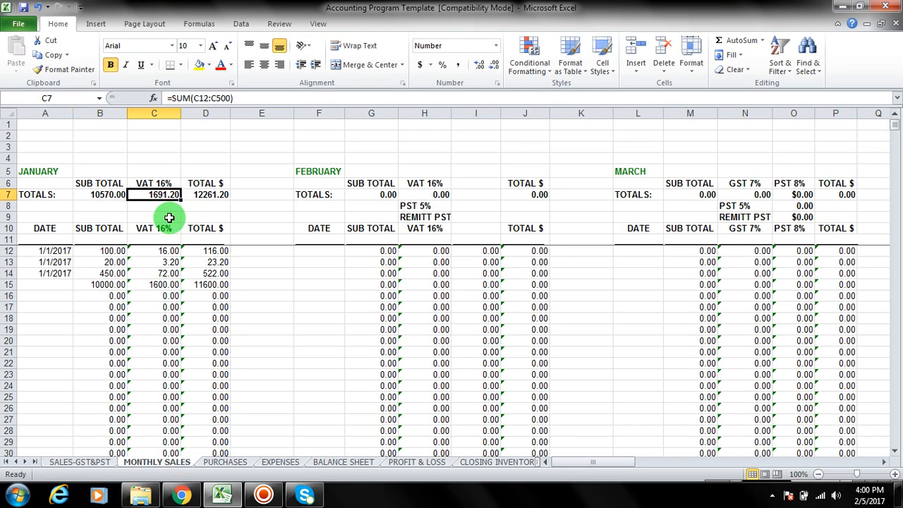
pyautogui.click(92, 462)
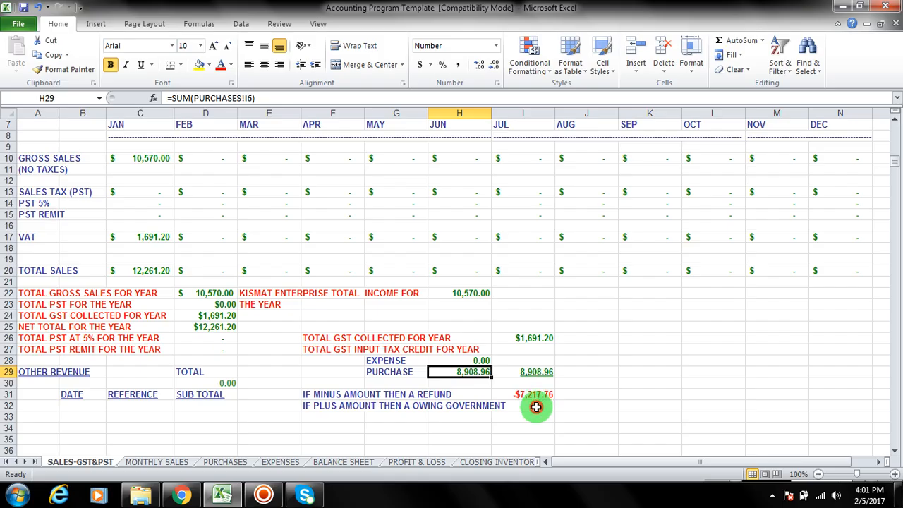
pyautogui.click(536, 407)
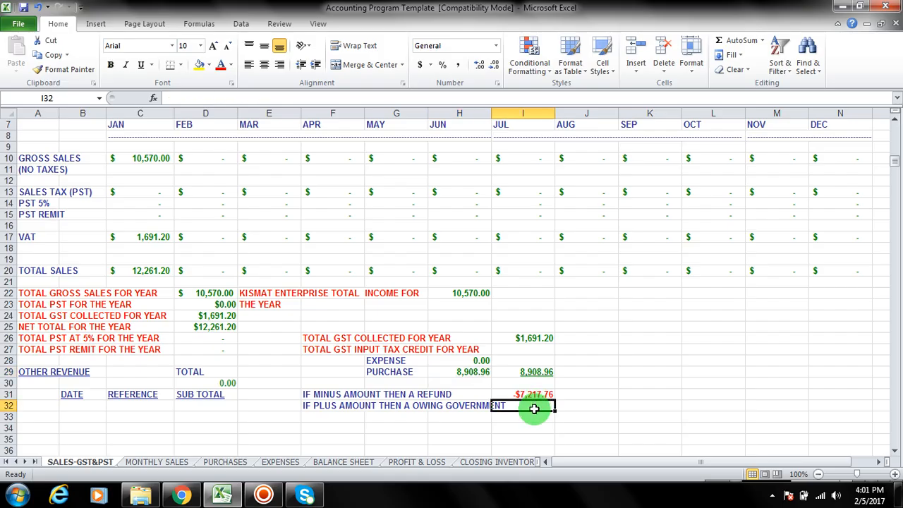
# Step: Review the January figures on the PURCHASES and MONTHLY SALES sheets, ending on PURCHASES
pyautogui.click(226, 462)
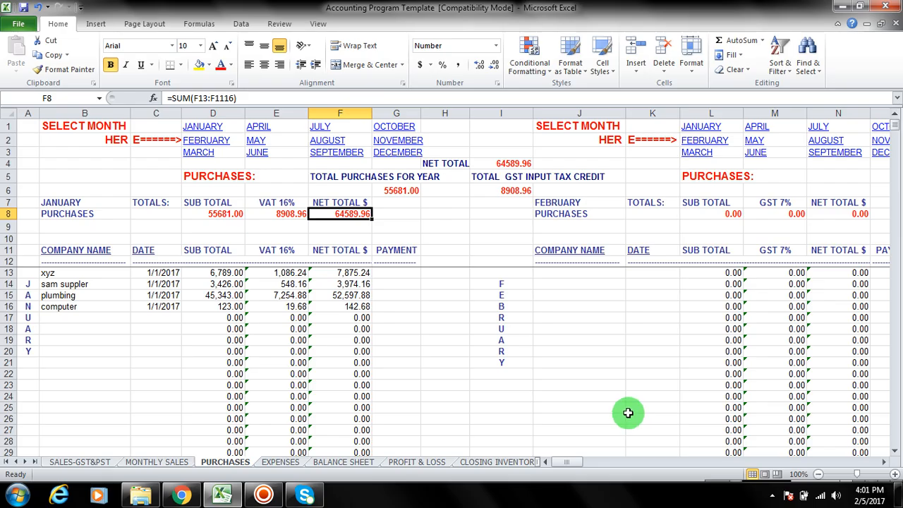
pyautogui.click(157, 461)
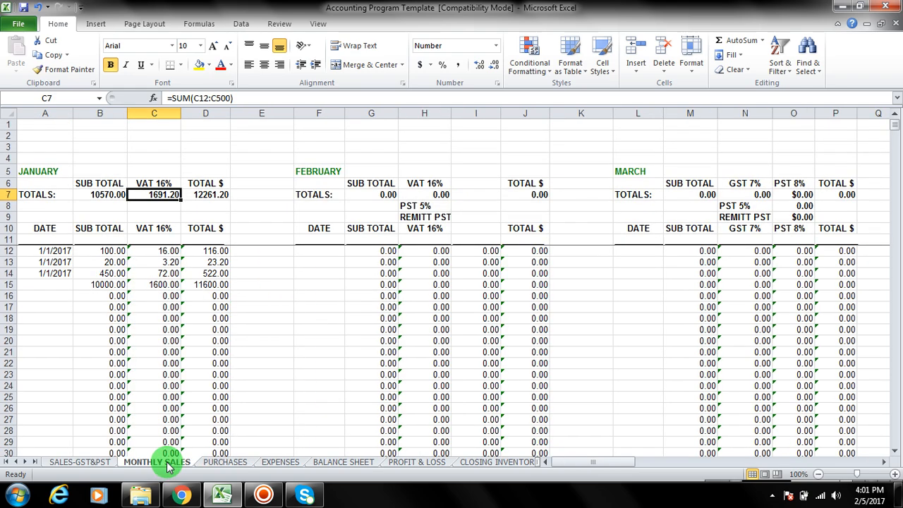
pyautogui.click(226, 462)
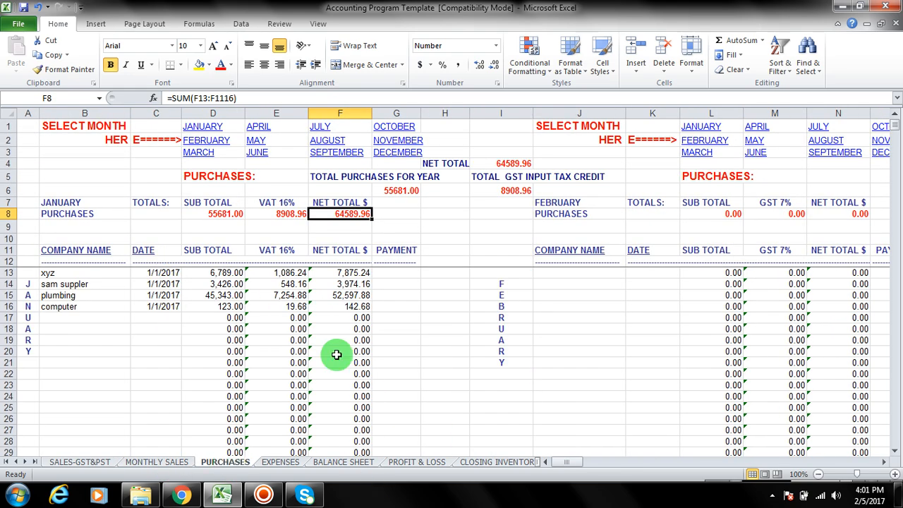
# Step: Examine income, purchases during the year and gross profit on the PROFIT & LOSS sheet against the PURCHASES totals
pyautogui.click(408, 463)
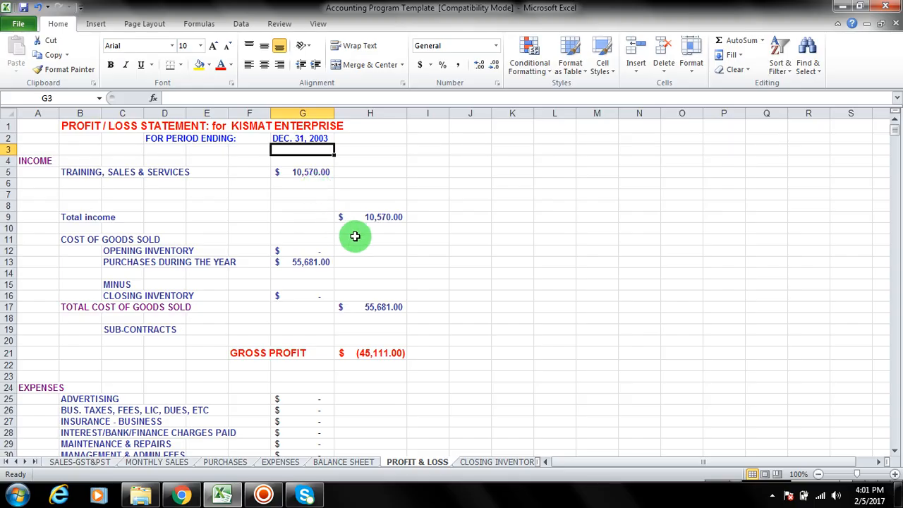
pyautogui.scroll(-8, 351, 271)
pyautogui.scroll(5, 348, 327)
pyautogui.scroll(1, 350, 328)
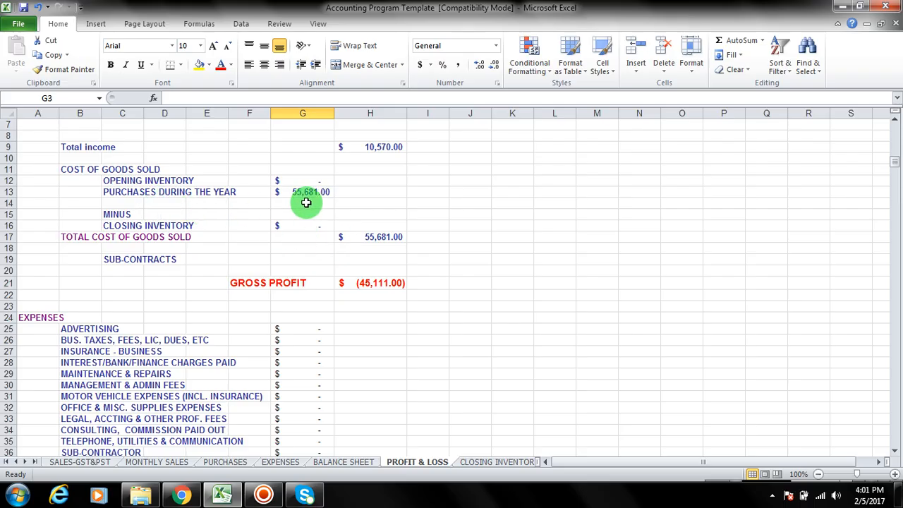
pyautogui.click(225, 462)
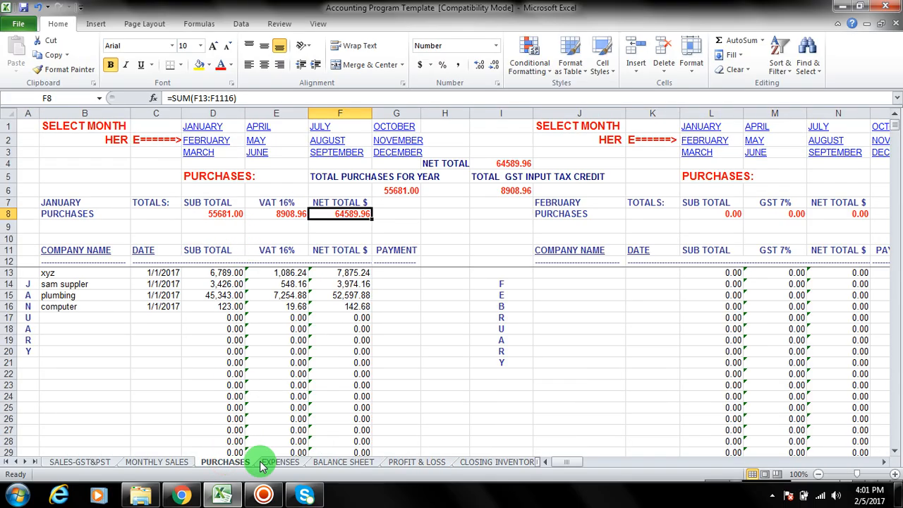
pyautogui.click(435, 463)
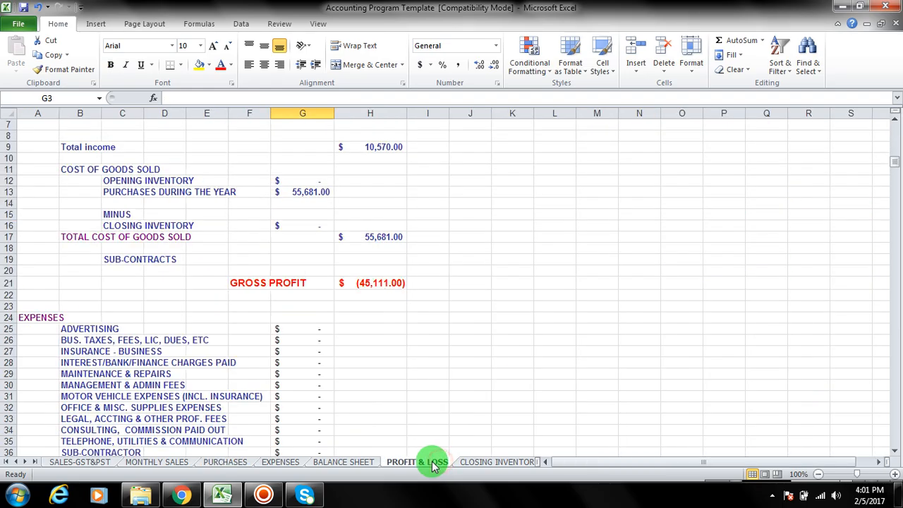
# Step: Review the assets, liabilities and income for year on the BALANCE SHEET sheet
pyautogui.click(348, 463)
pyautogui.scroll(-5, 351, 454)
pyautogui.scroll(5, 351, 454)
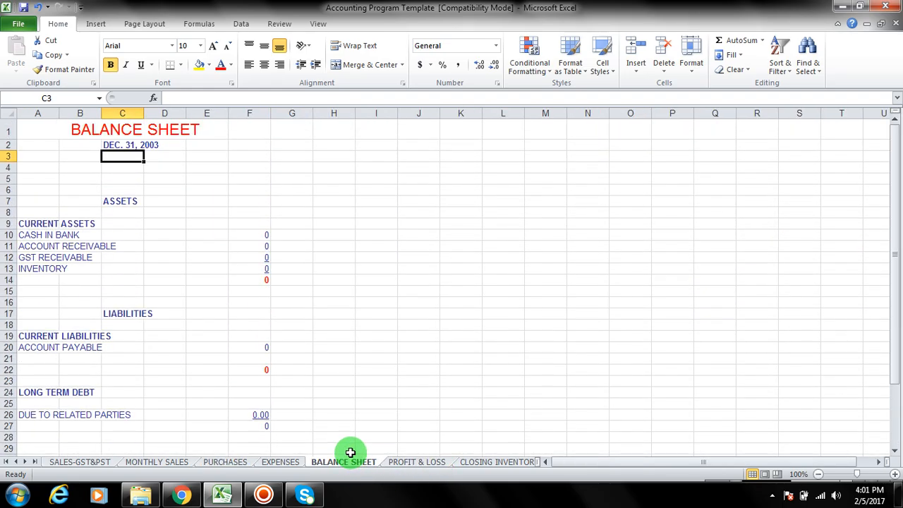
pyautogui.scroll(-2, 350, 452)
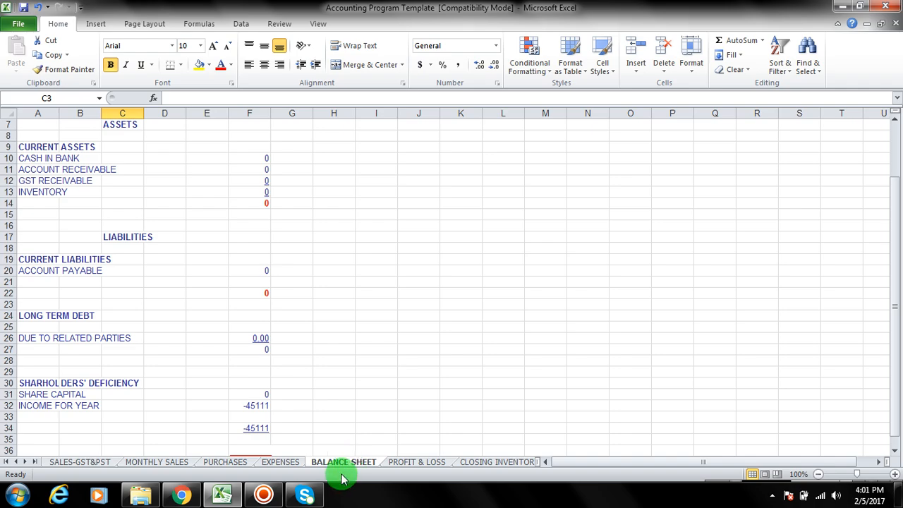
# Step: Review the expense categories and net result on the PROFIT & LOSS sheet, ending back at the statement's heading
pyautogui.click(408, 461)
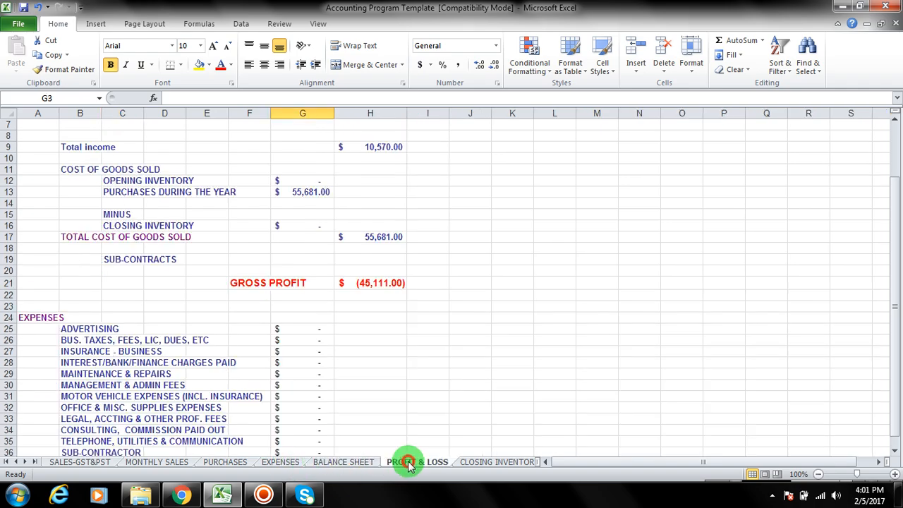
pyautogui.scroll(-5, 245, 413)
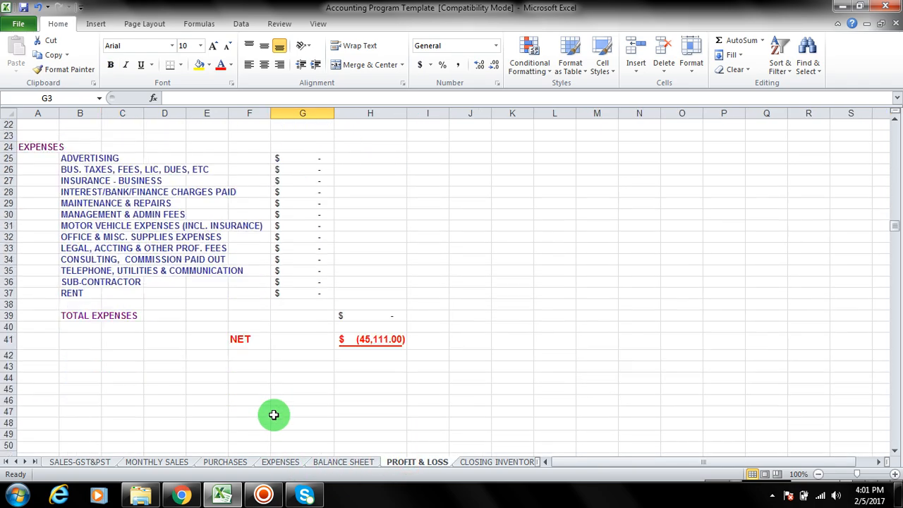
pyautogui.scroll(2, 276, 417)
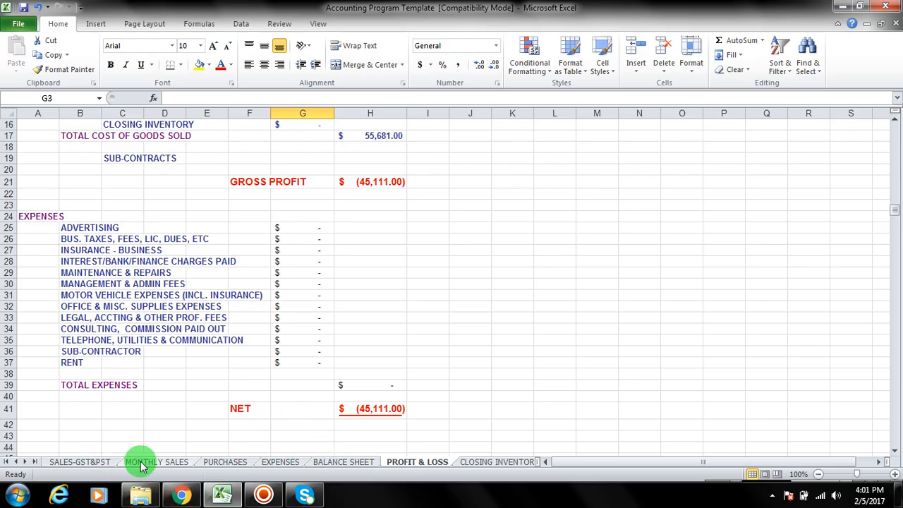
pyautogui.scroll(2, 247, 478)
pyautogui.scroll(3, 247, 480)
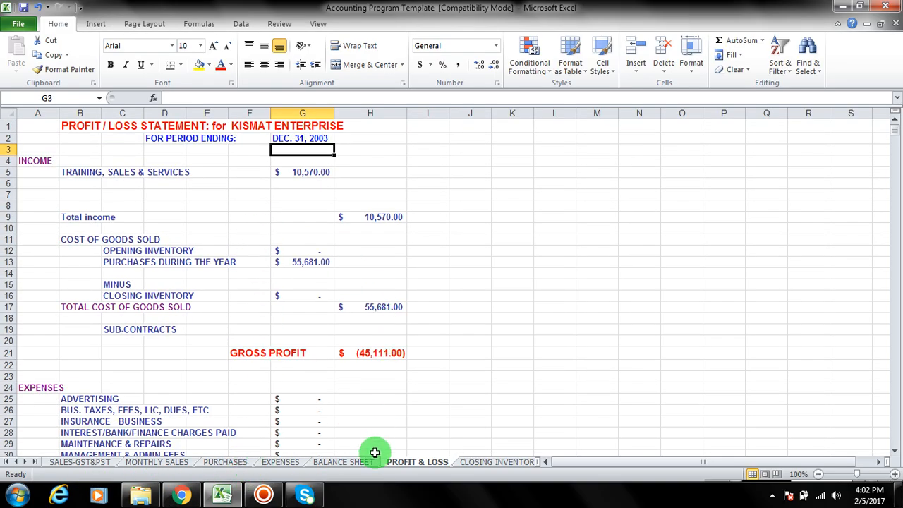
# Step: View the BALANCE SHEET and EXPENSES sheets, and return to the PURCHASES sheet
pyautogui.click(355, 462)
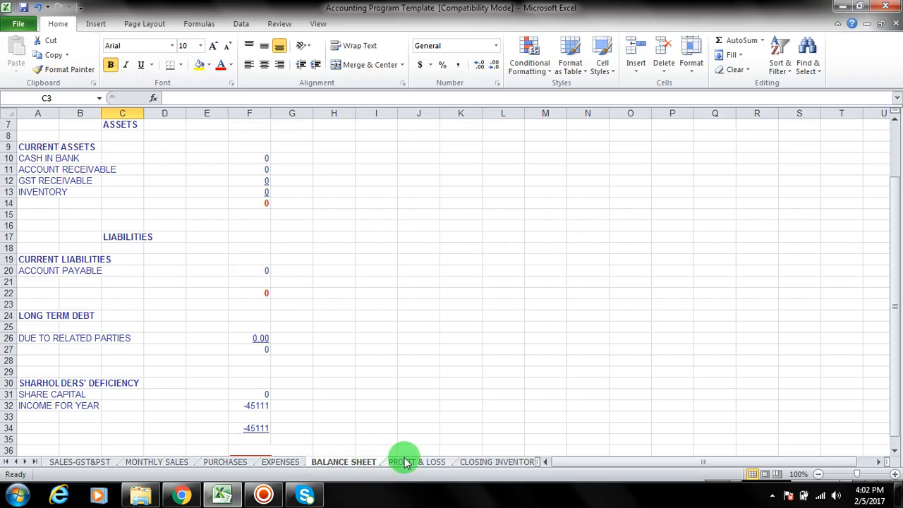
pyautogui.click(222, 462)
pyautogui.click(278, 463)
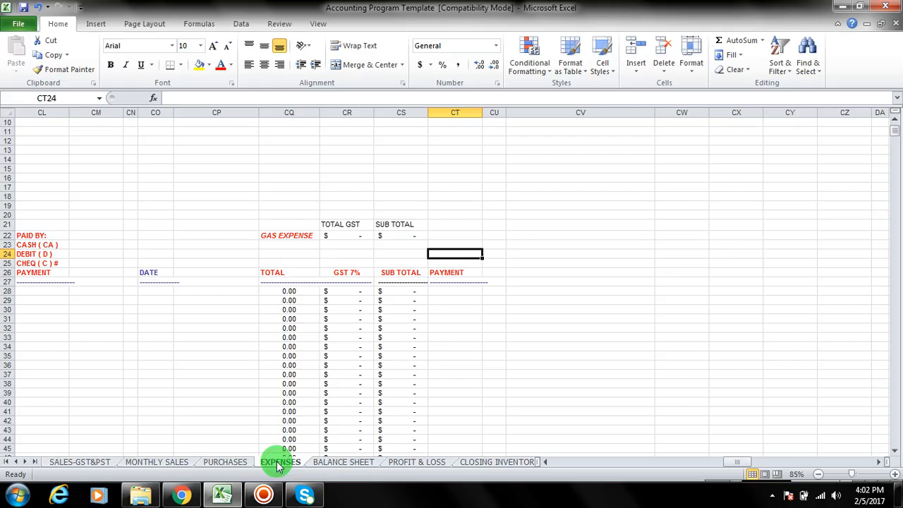
pyautogui.click(228, 462)
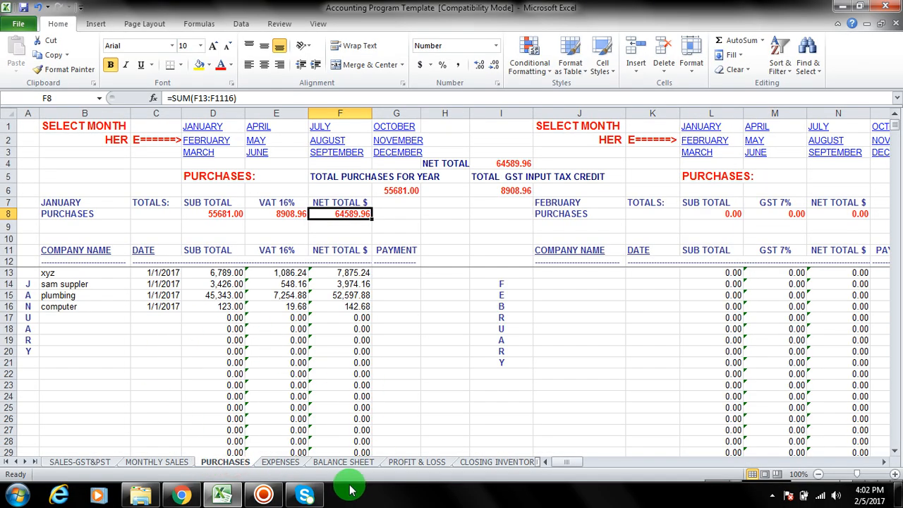
pyautogui.click(263, 493)
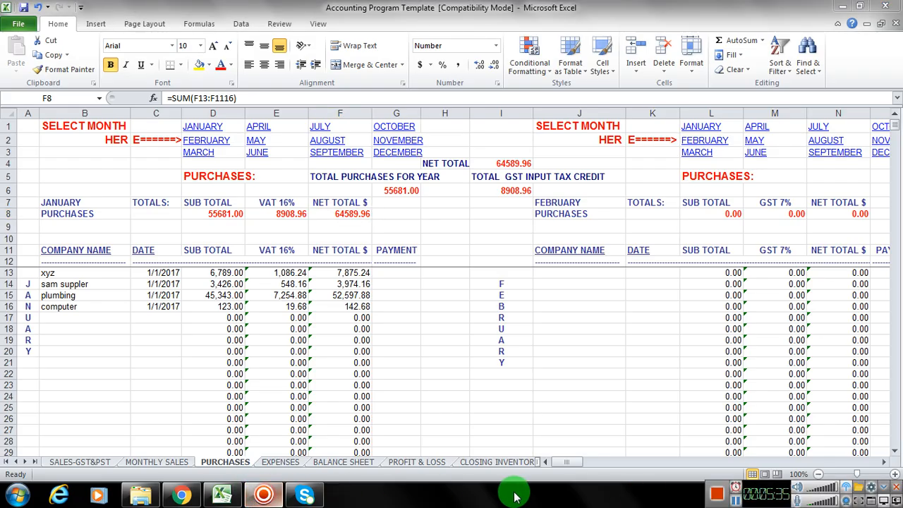